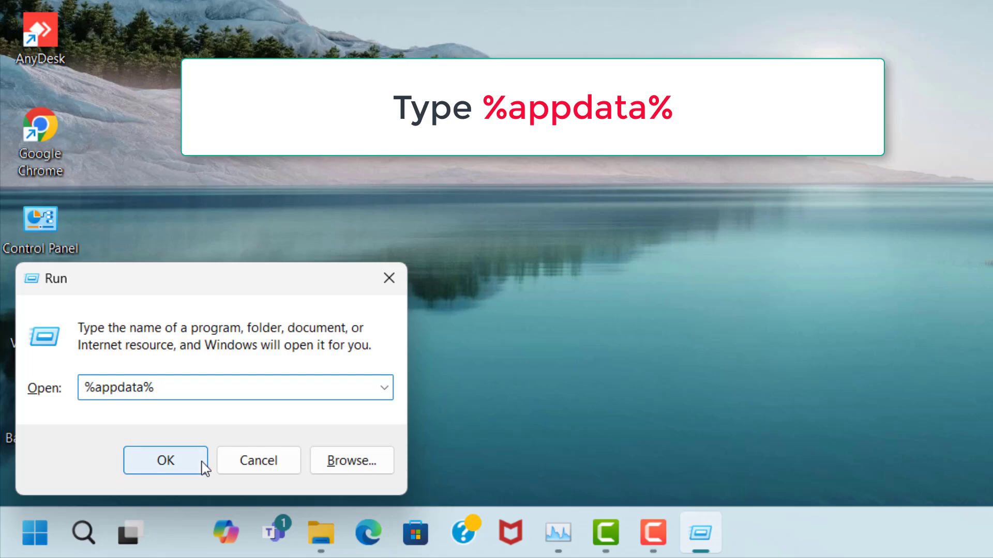
Launch %appdata% from the Run dialog and navigate up to AppData, into Local, to the Temp folder.
click(180, 469)
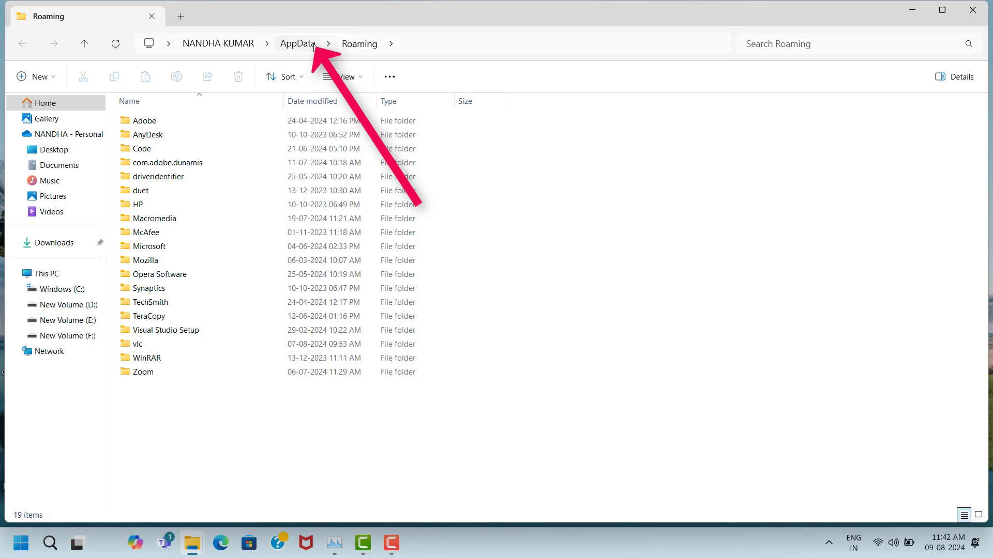
click(286, 47)
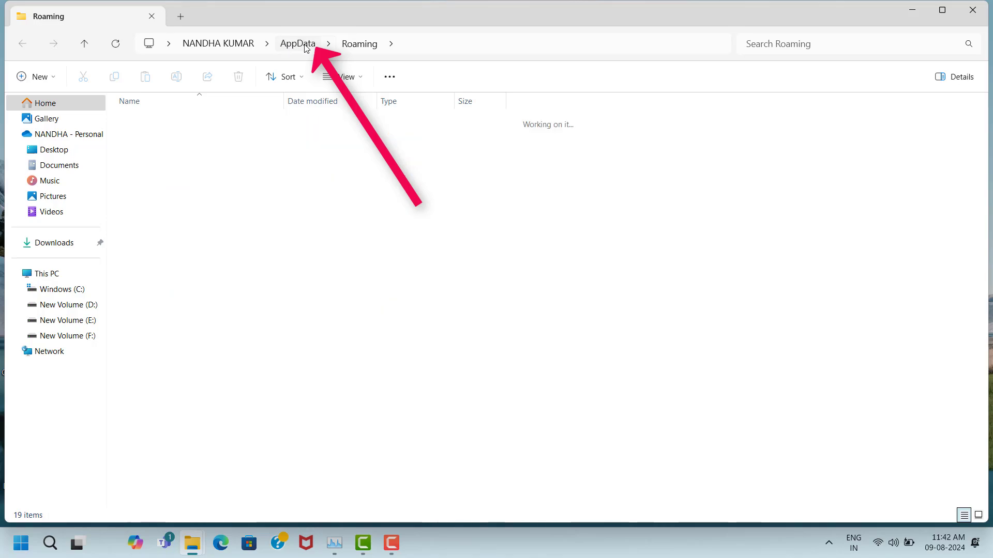
click(176, 119)
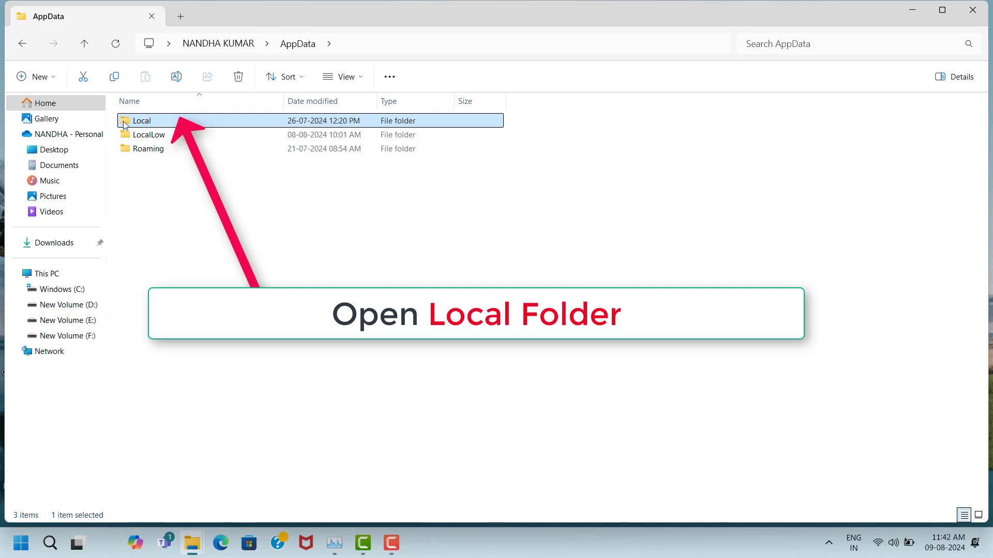
double_click(173, 121)
scroll(150, 361, down, 3)
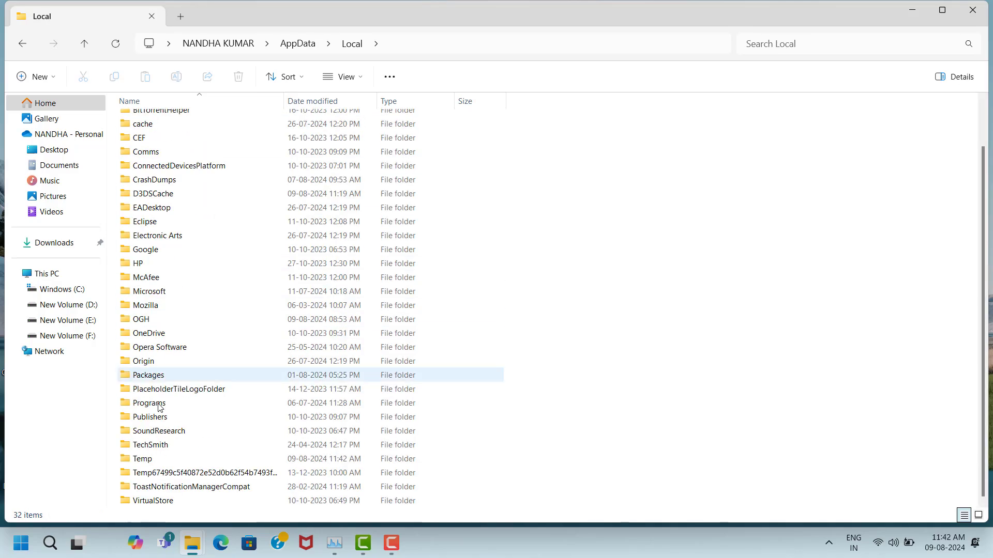
click(131, 459)
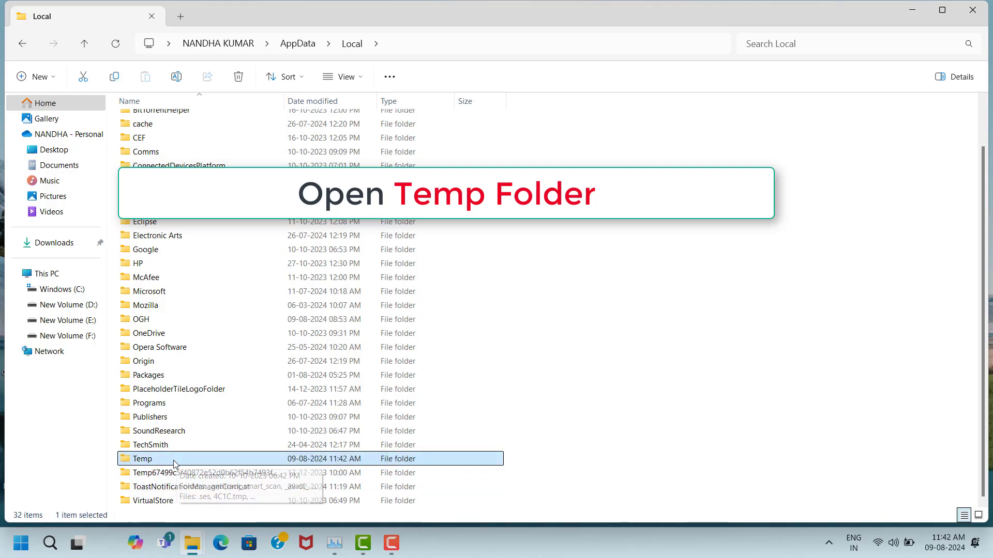
double_click(131, 459)
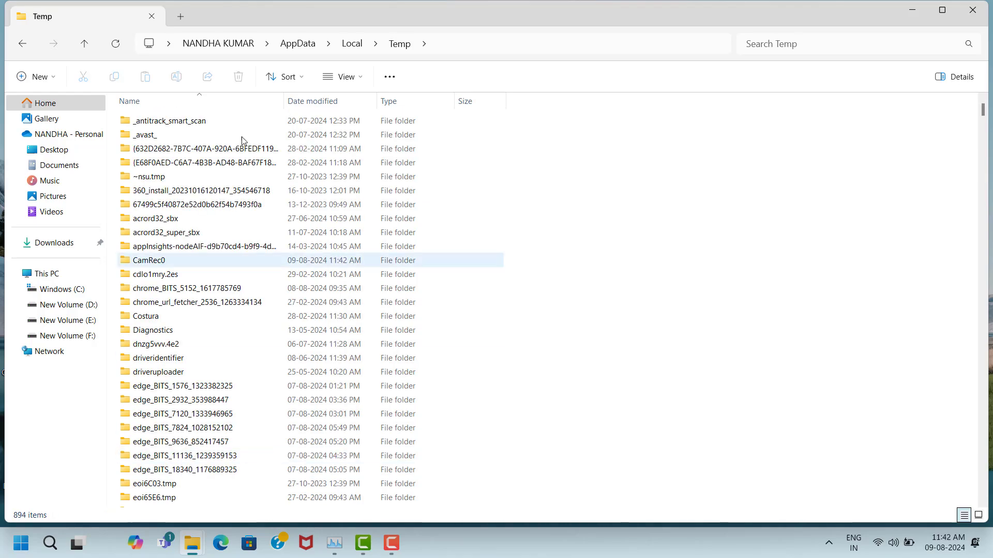
Delete all files and folders in the AppData Local Temp folder.
click(242, 124)
key(ctrl+a)
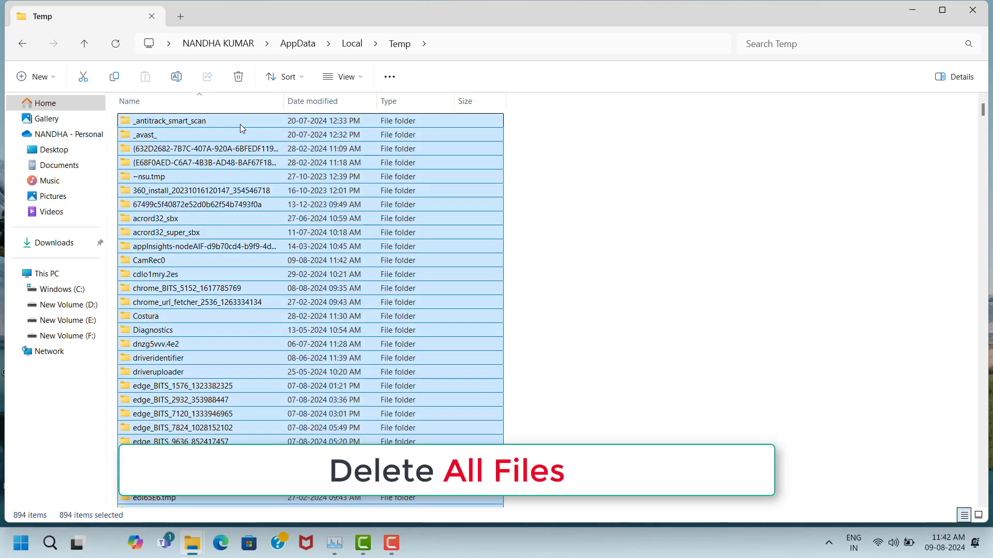
right_click(240, 126)
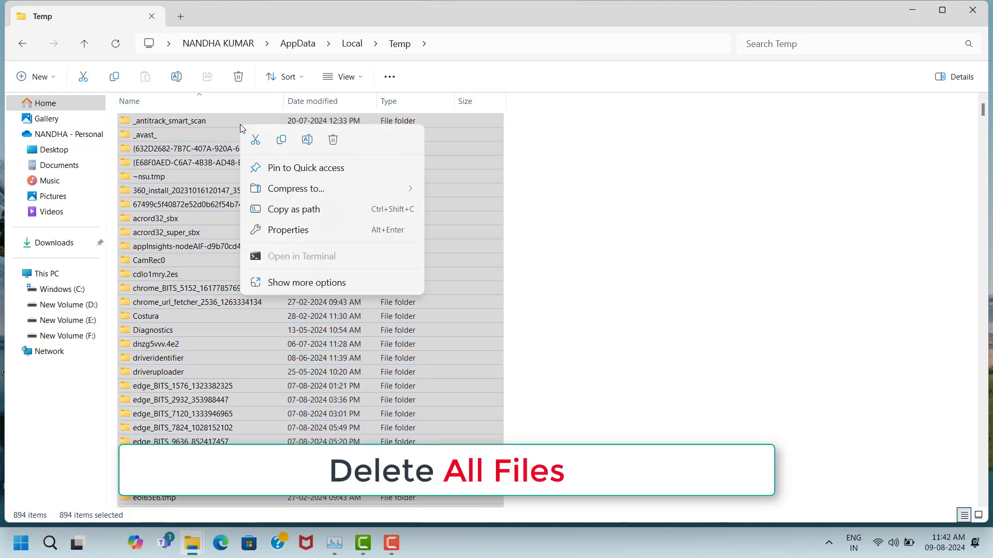
click(333, 140)
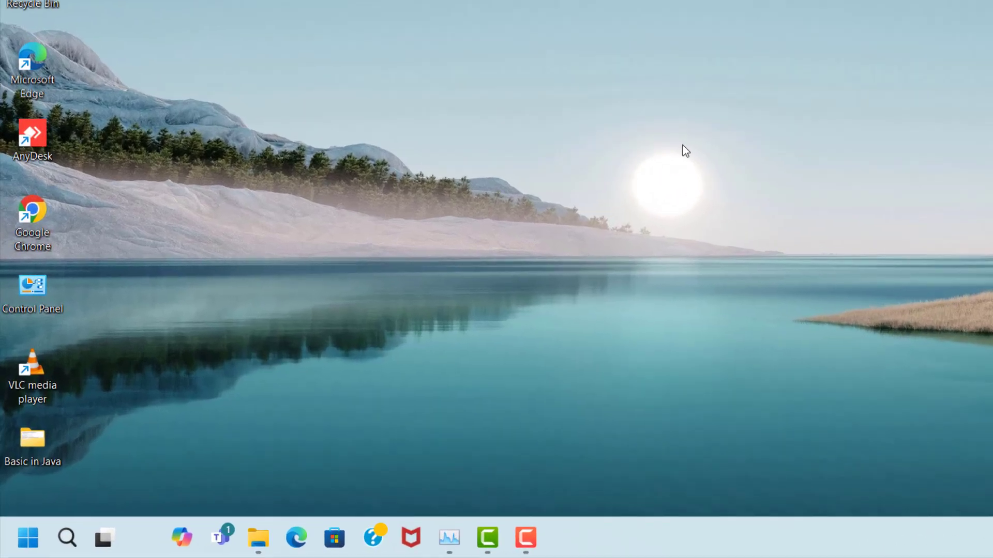
Open the Windows Temp folder by running the command temp.
key(super+r)
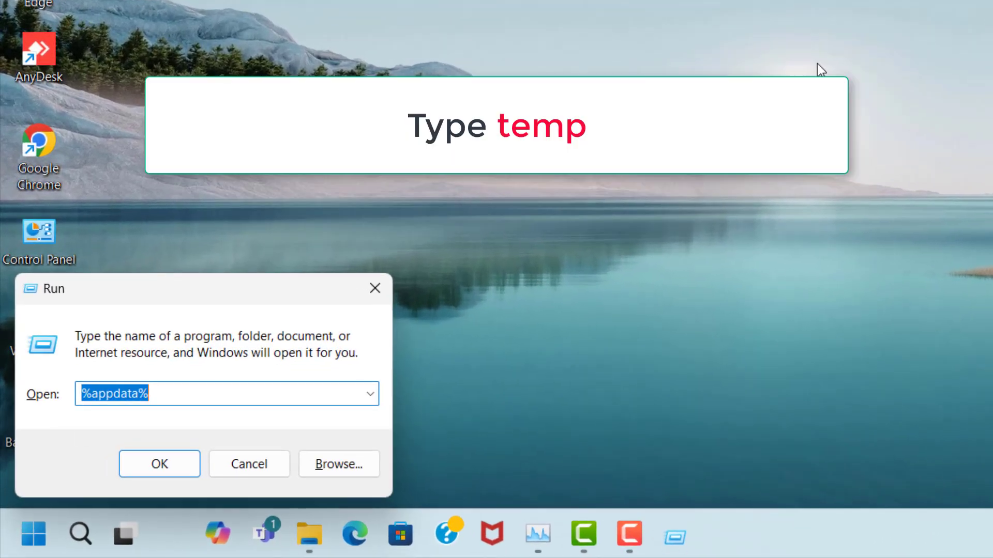
text(temp)
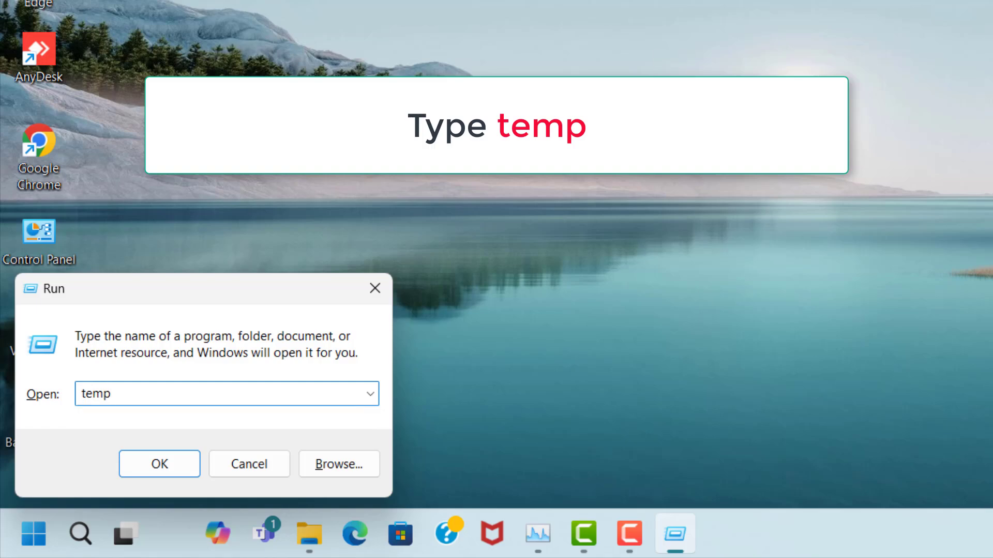
click(169, 462)
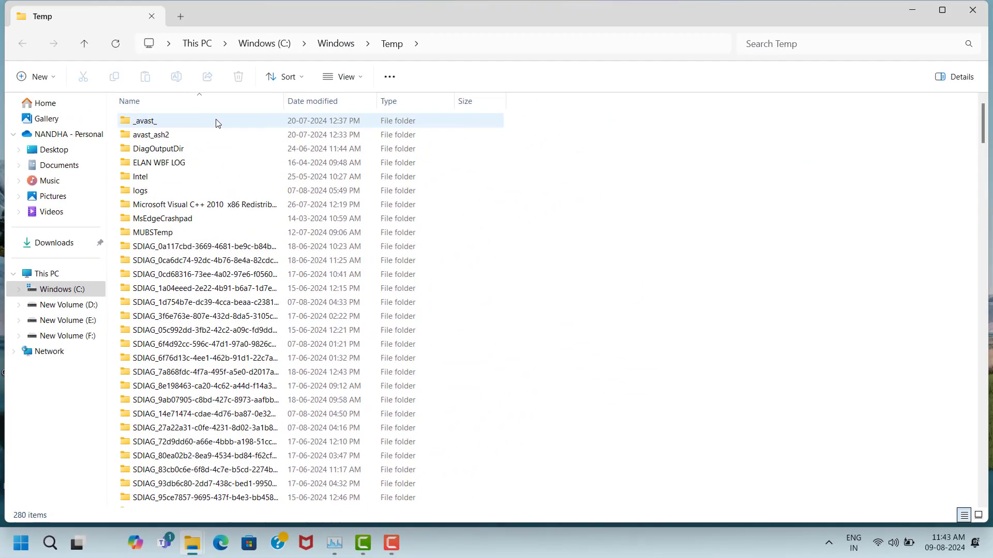
Select every item in the Windows Temp folder for deletion.
click(218, 123)
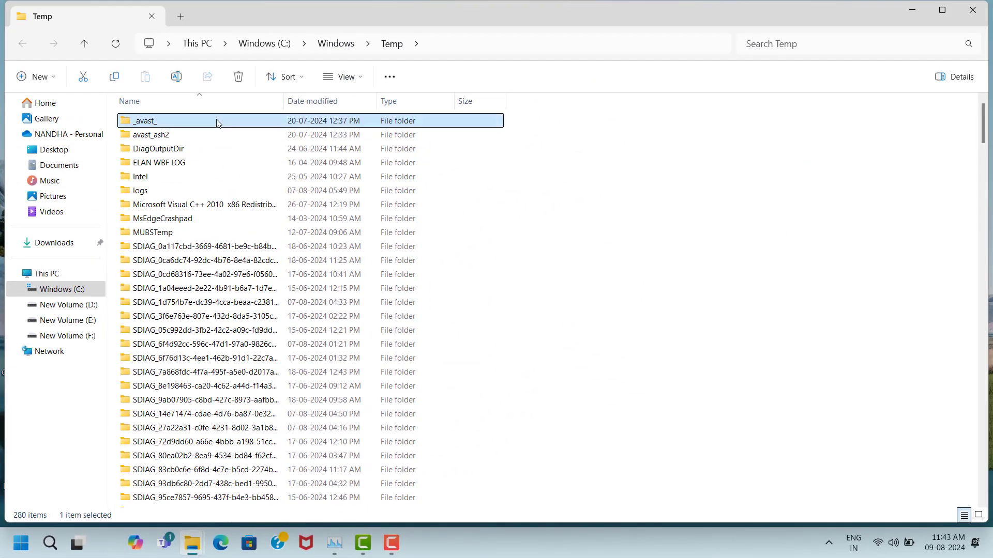
key(ctrl+a)
right_click(217, 122)
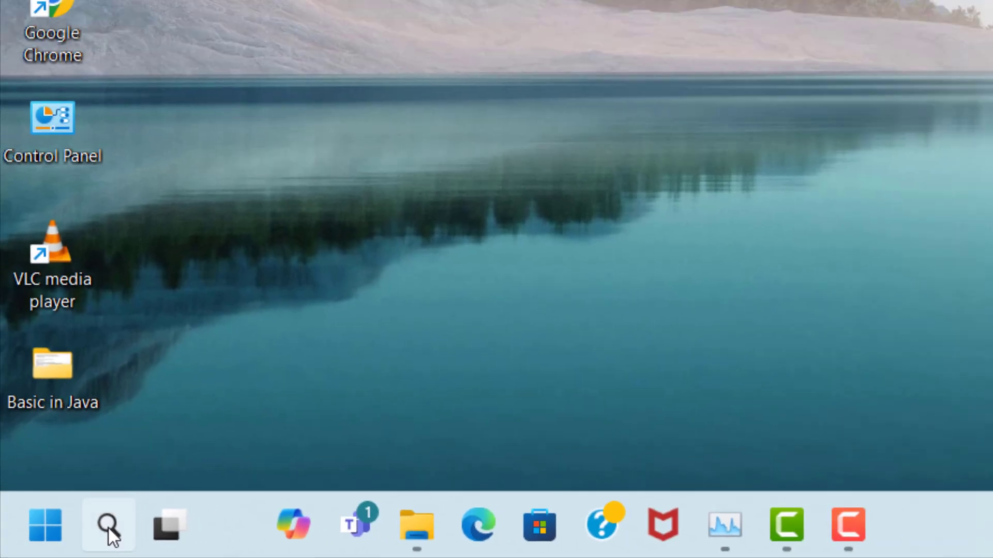
Search Windows for "Check for updates", open the Windows Update settings and check for updates.
click(135, 519)
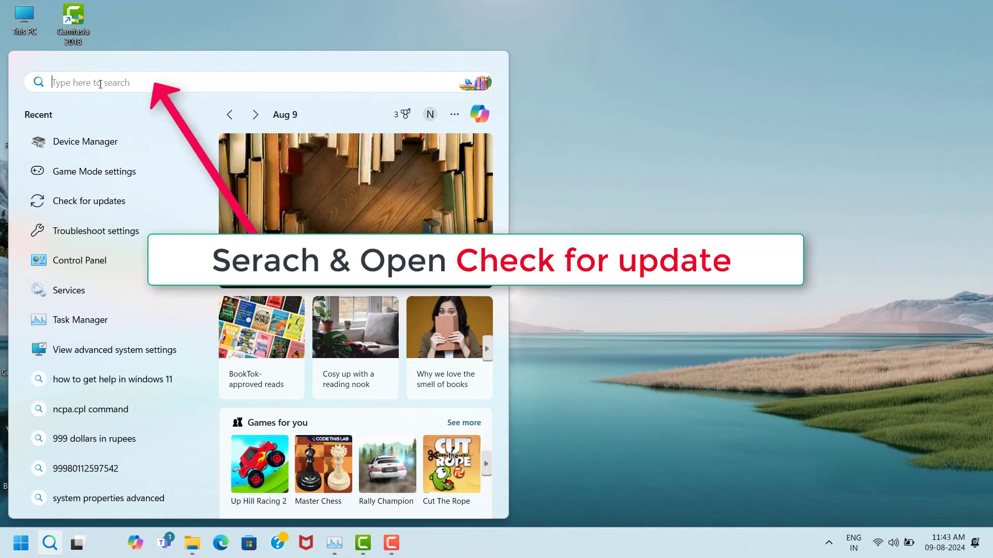
text(che)
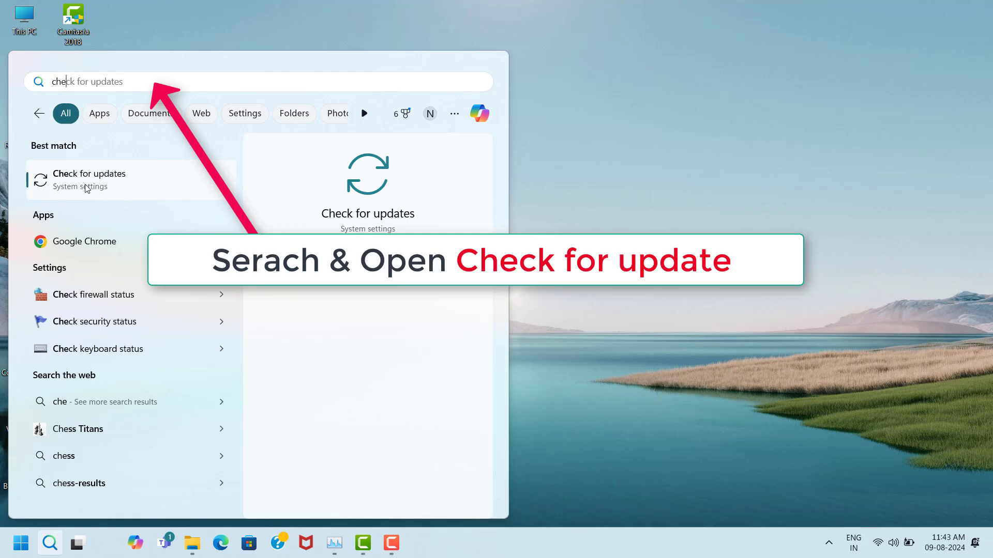
click(177, 190)
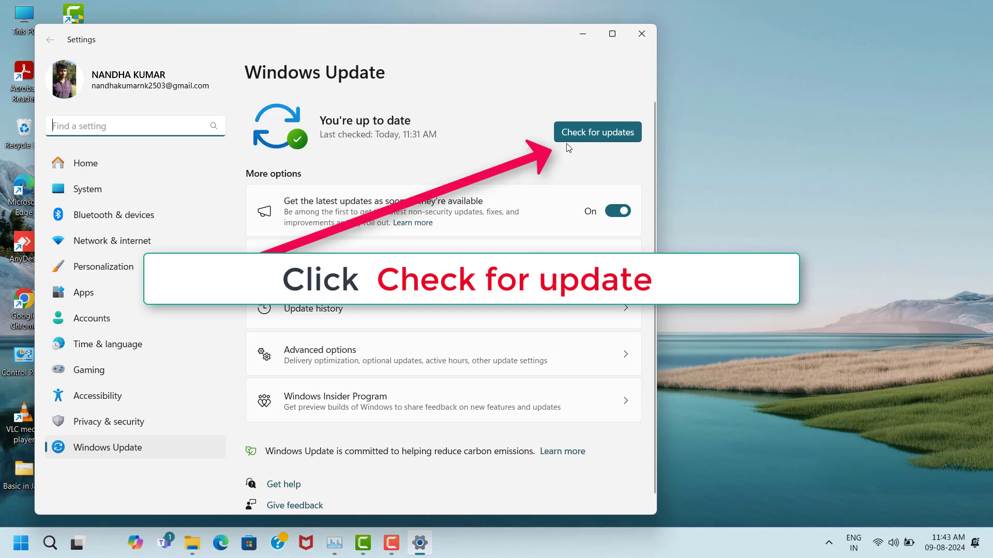
click(604, 143)
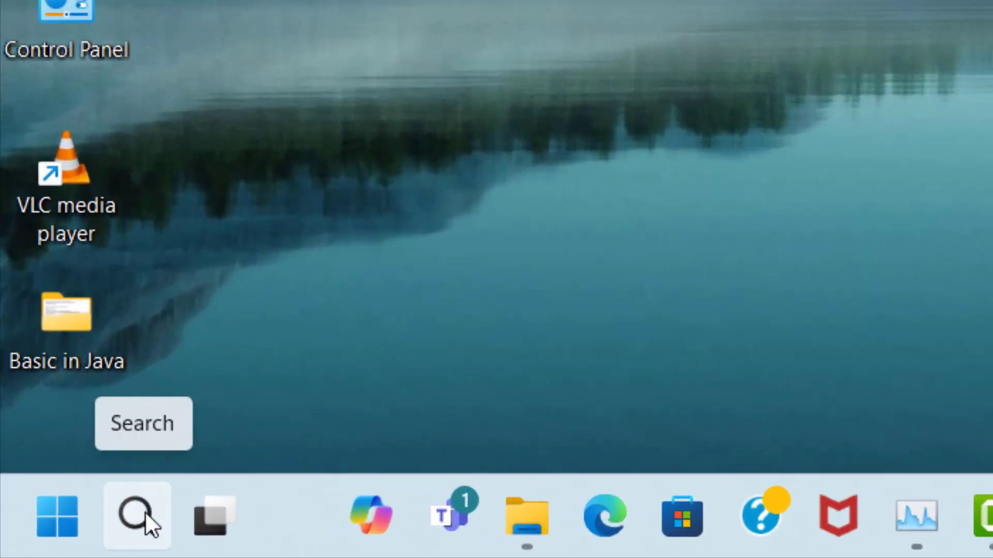
Find the Game Mode settings, turn Game Mode on, and open the default graphics settings through the related Graphics page.
click(145, 511)
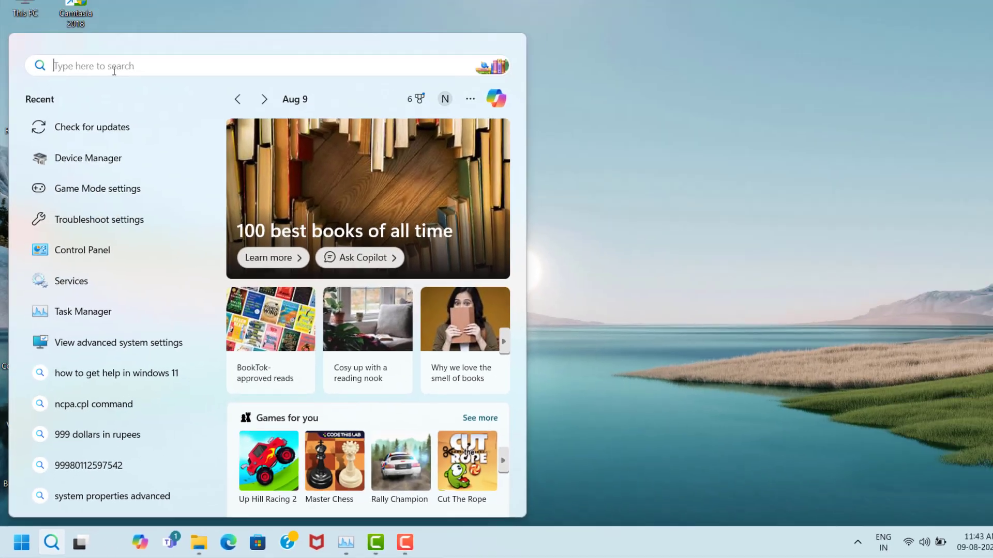
text(game m)
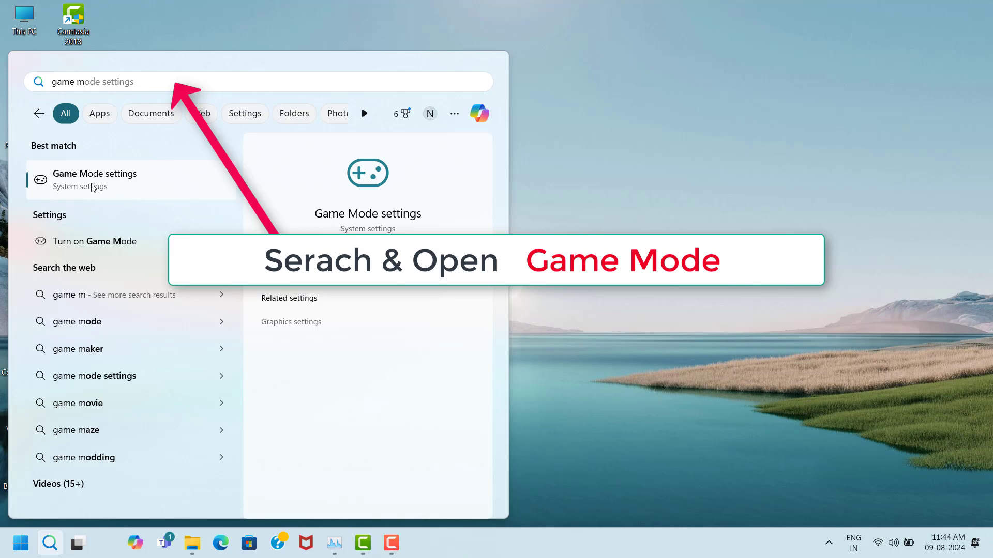
click(166, 187)
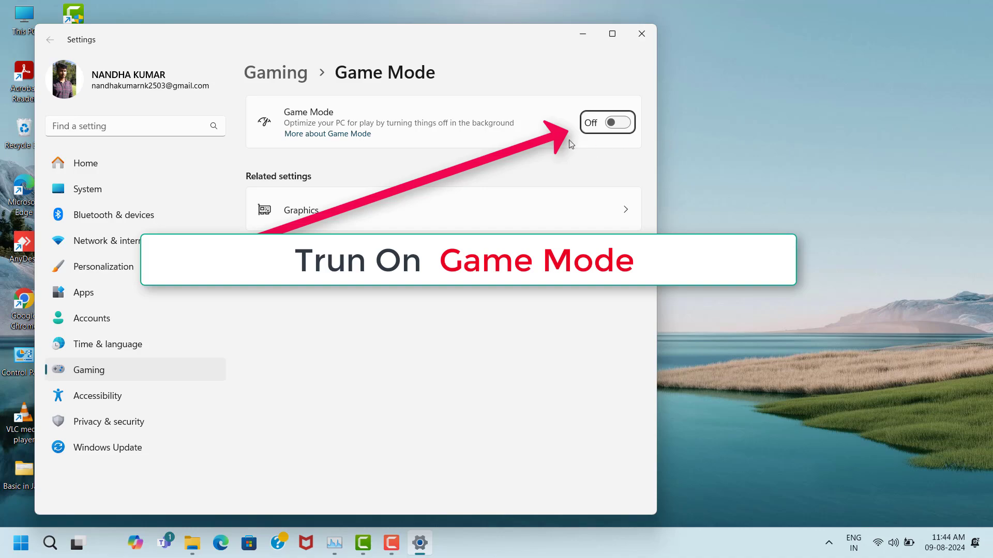
click(616, 123)
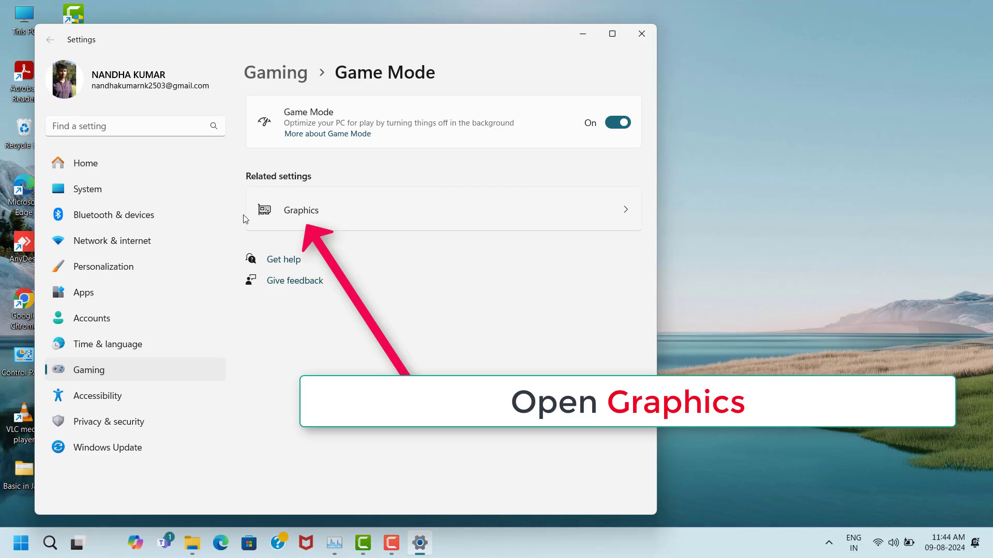
click(402, 216)
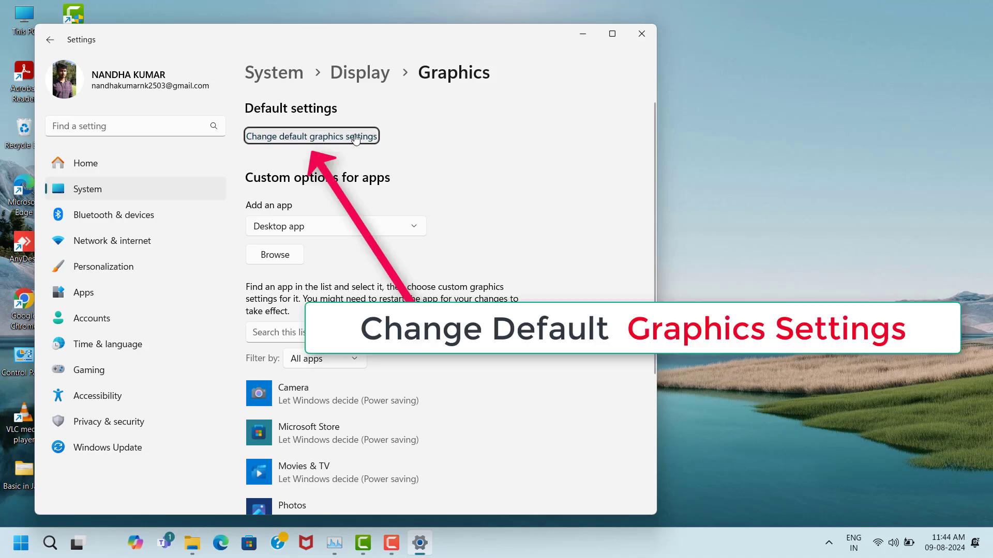
click(324, 137)
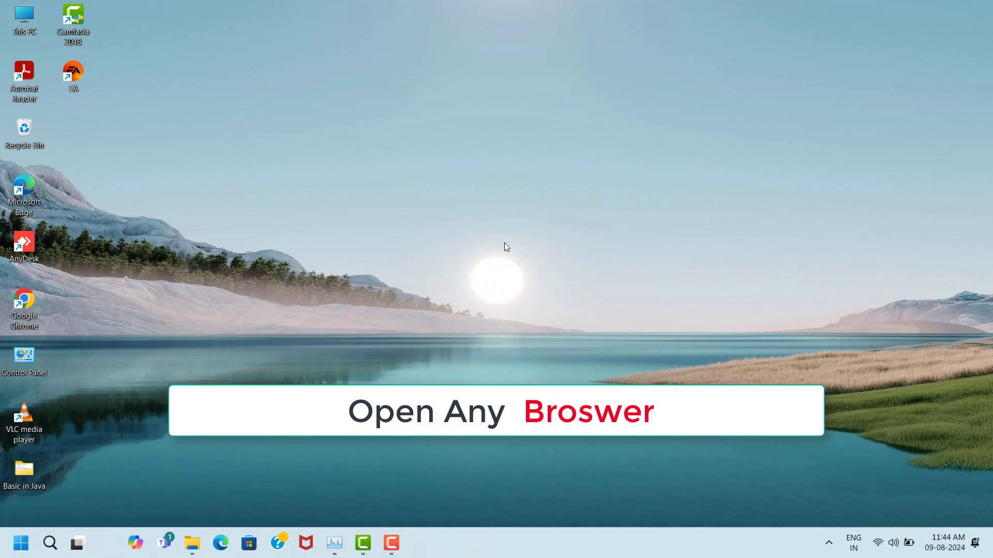
Switch to Google Chrome, search for "directx setup" and open Microsoft's DirectX End-User Runtime Web Installer page.
double_click(34, 294)
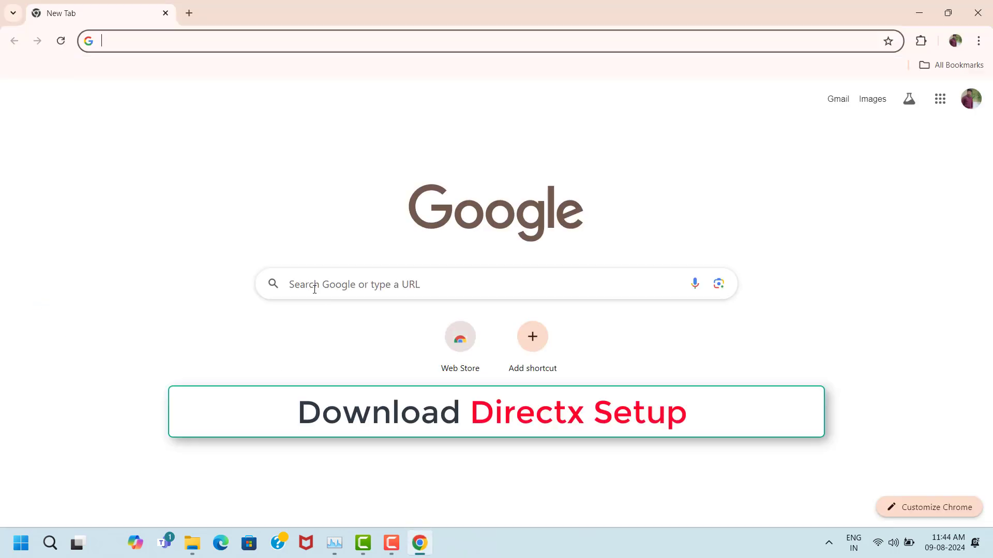
click(315, 289)
text(di)
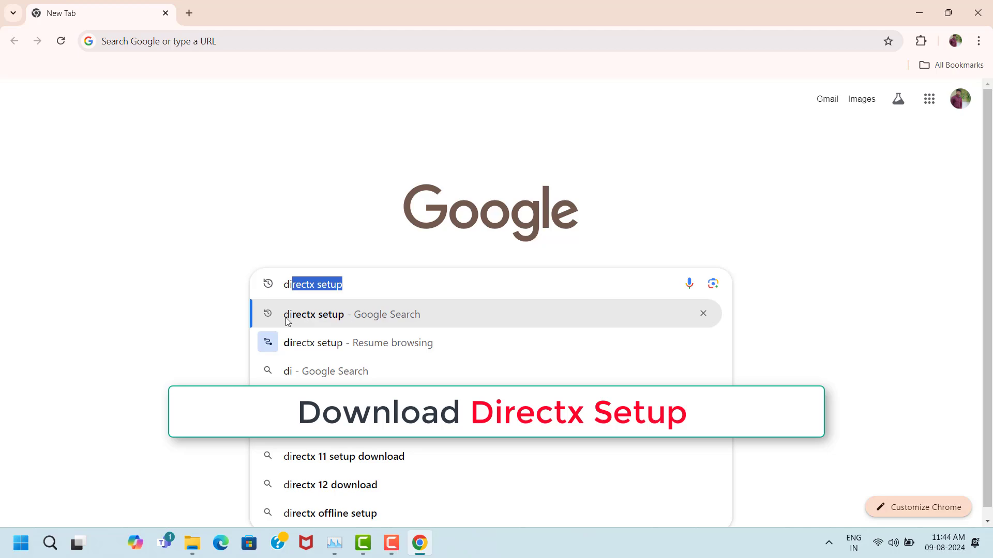
click(334, 319)
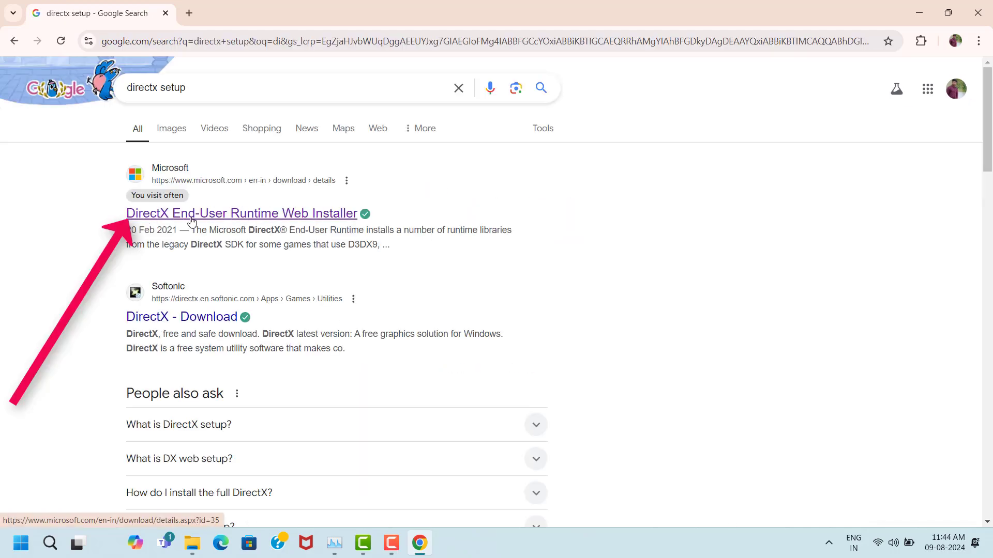
click(260, 214)
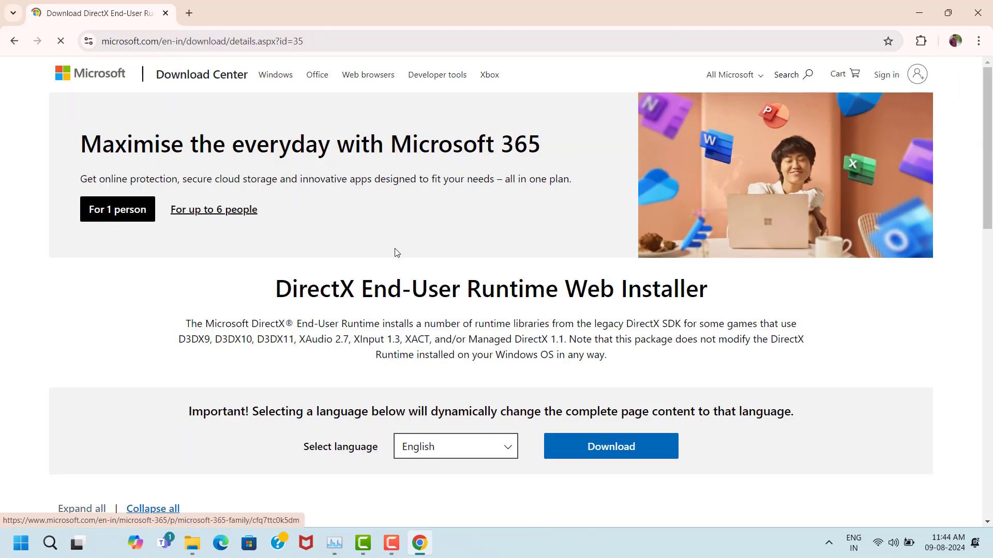
Download the English DirectX web installer and launch dxwebsetup.exe.
scroll(395, 250, down, 6)
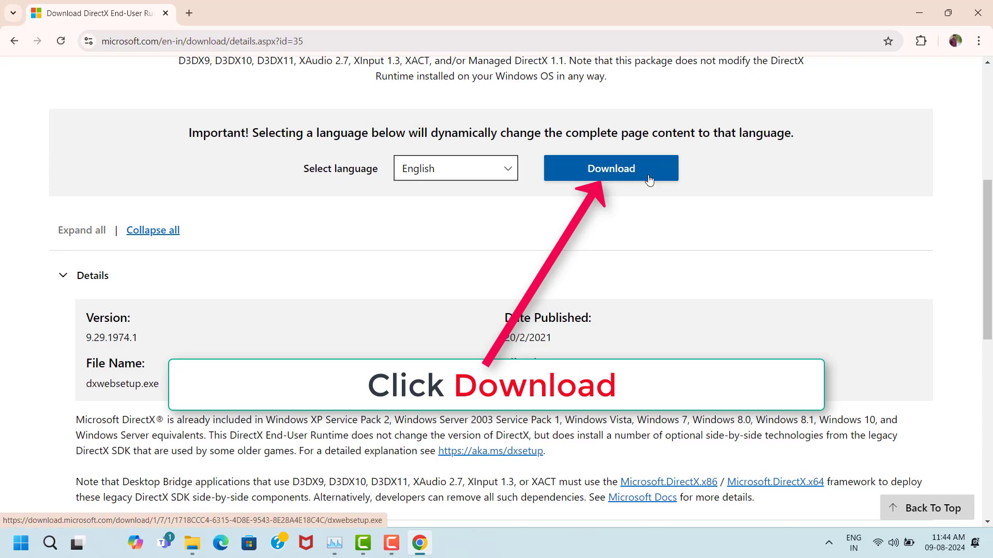
click(619, 175)
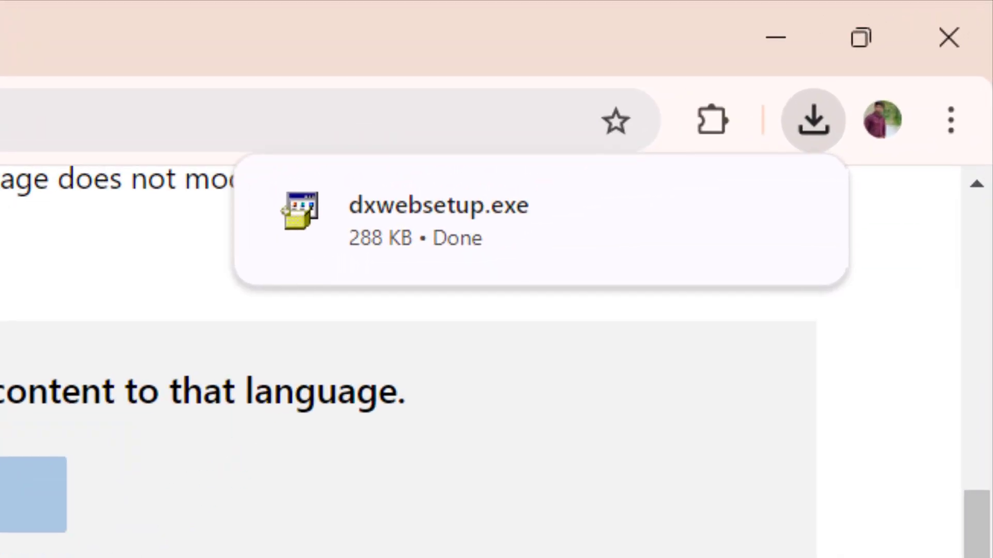
mouse_move(797, 206)
click(854, 205)
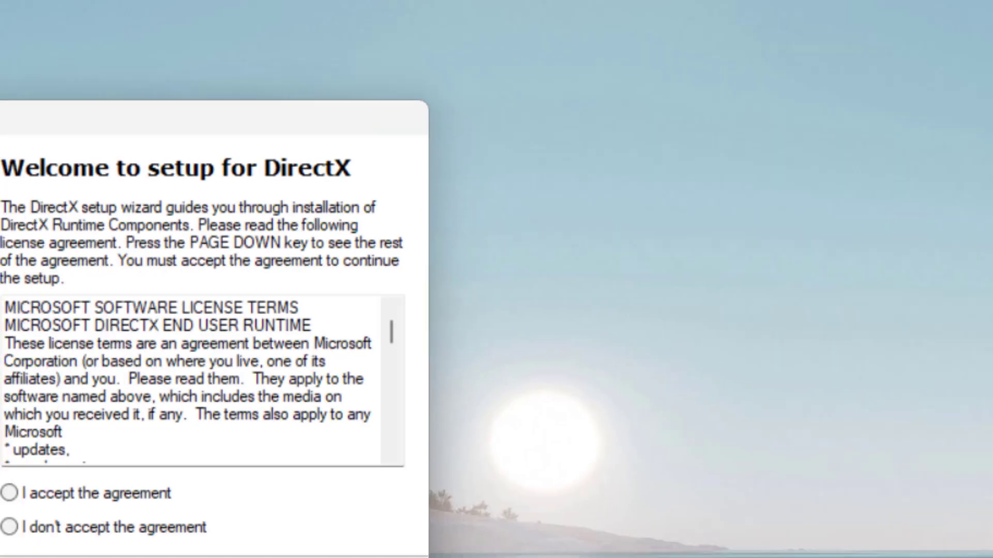
Accept the DirectX license agreement and continue through the setup wizard.
click(279, 405)
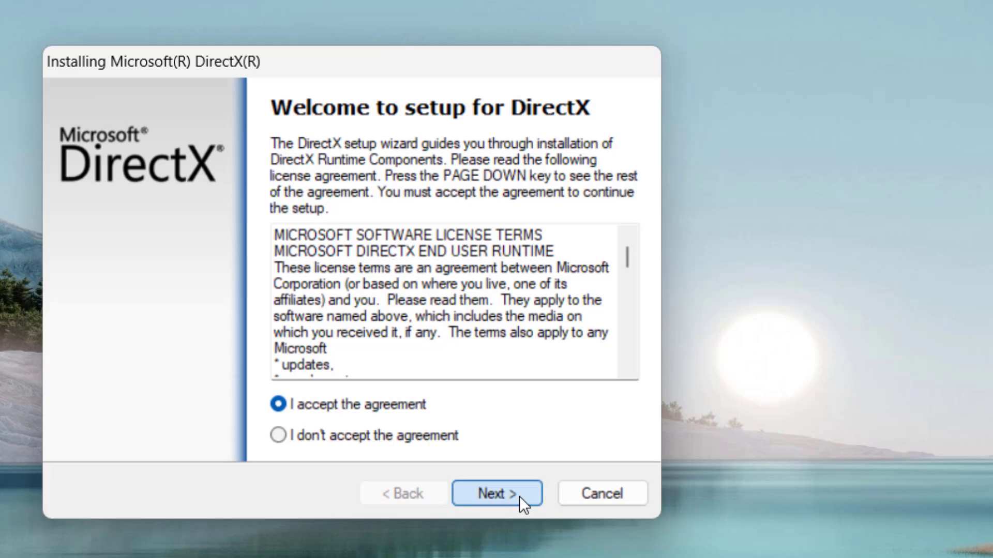
click(519, 496)
click(519, 496)
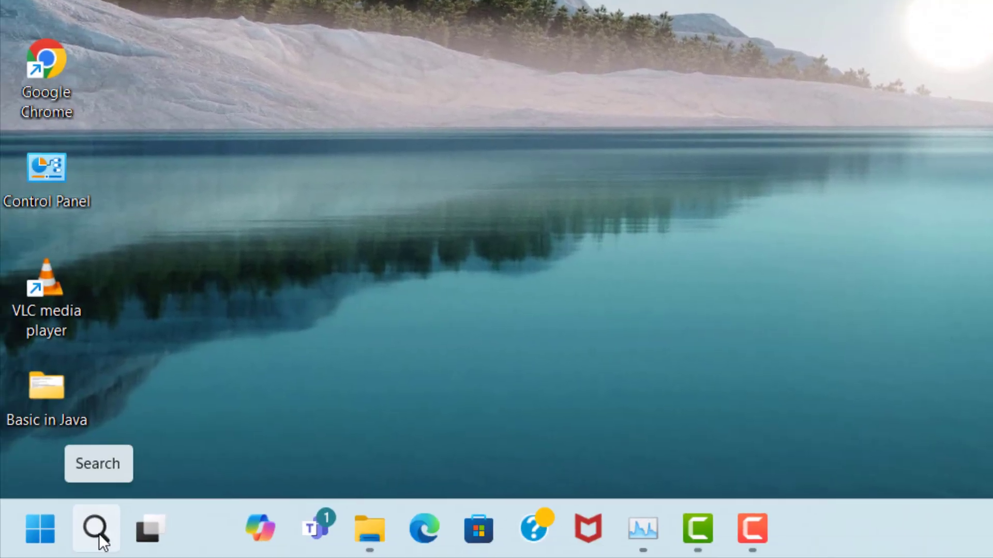
Search Windows for "dev", open Device Manager and expand the Display adapters category.
click(96, 532)
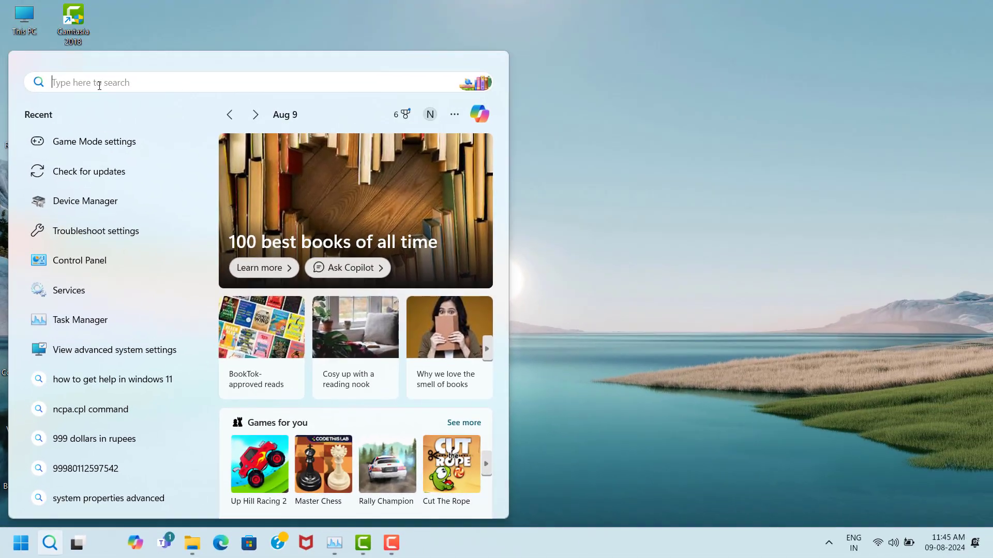
text(dev)
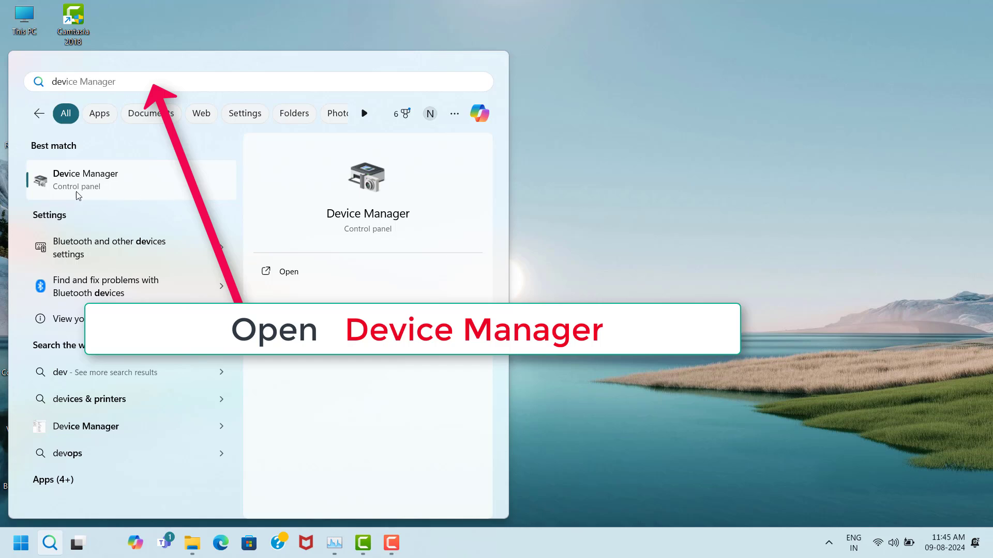
click(144, 193)
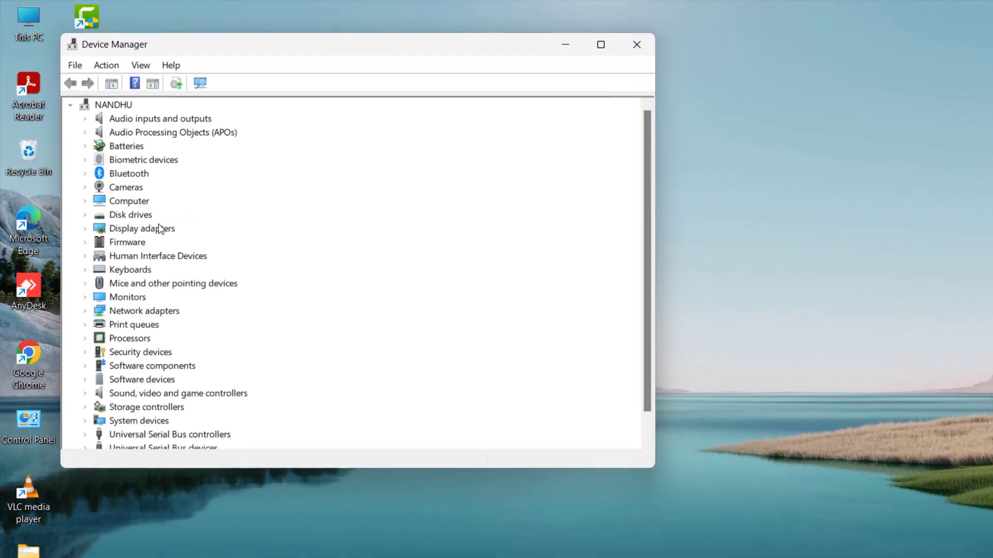
click(160, 228)
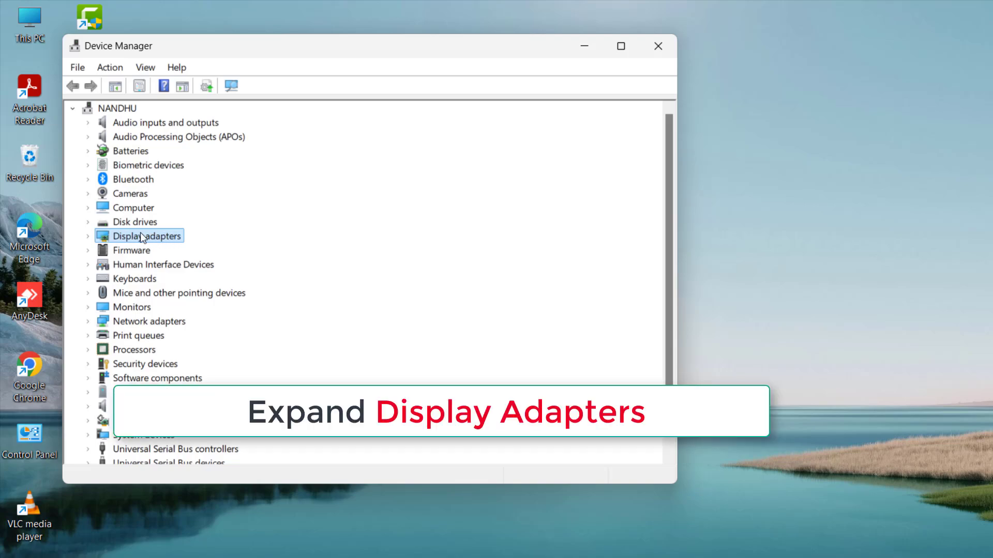
click(88, 236)
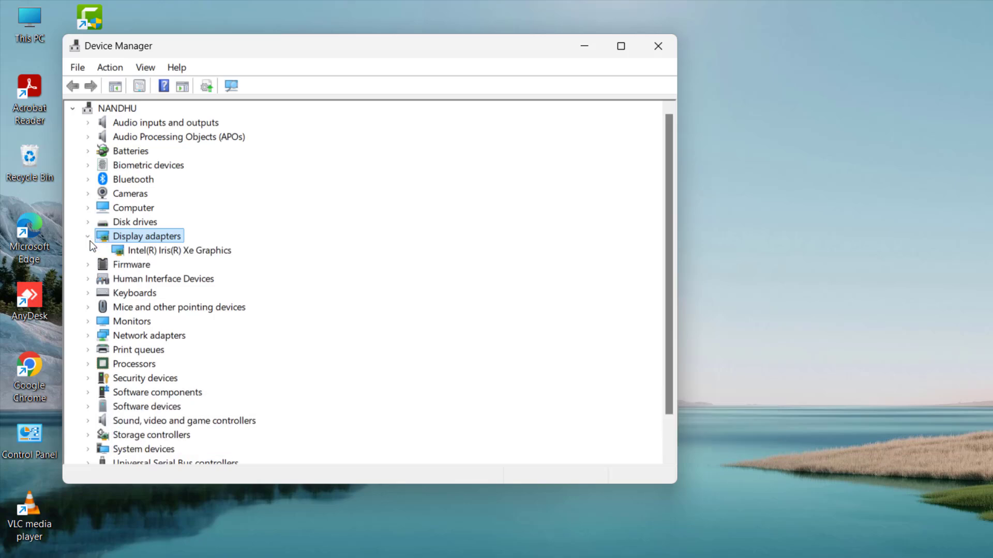
Update the Intel(R) Iris(R) Xe Graphics driver manually, installing the Intel(R) Iris(R) Xe Graphics model from the list of drivers available on the computer.
click(133, 253)
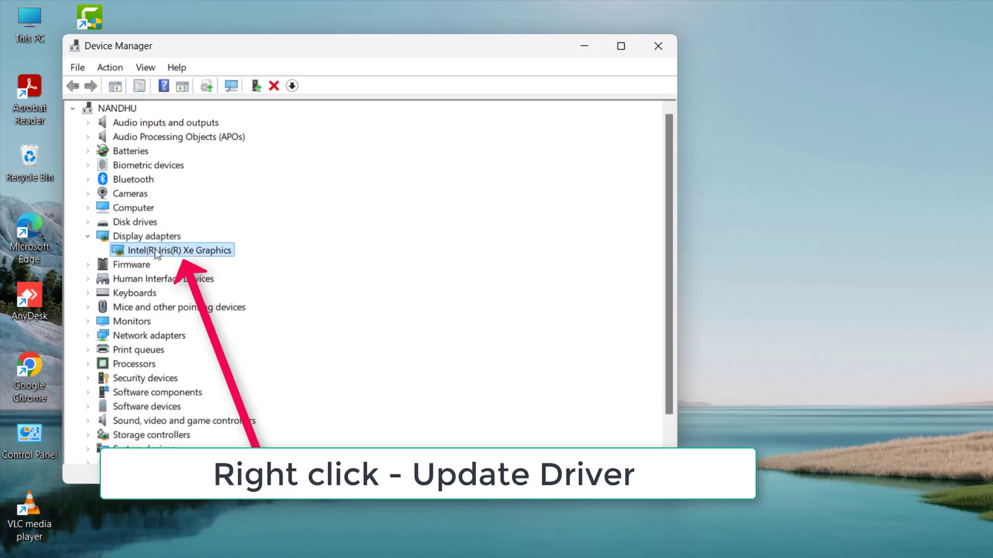
right_click(210, 254)
click(262, 266)
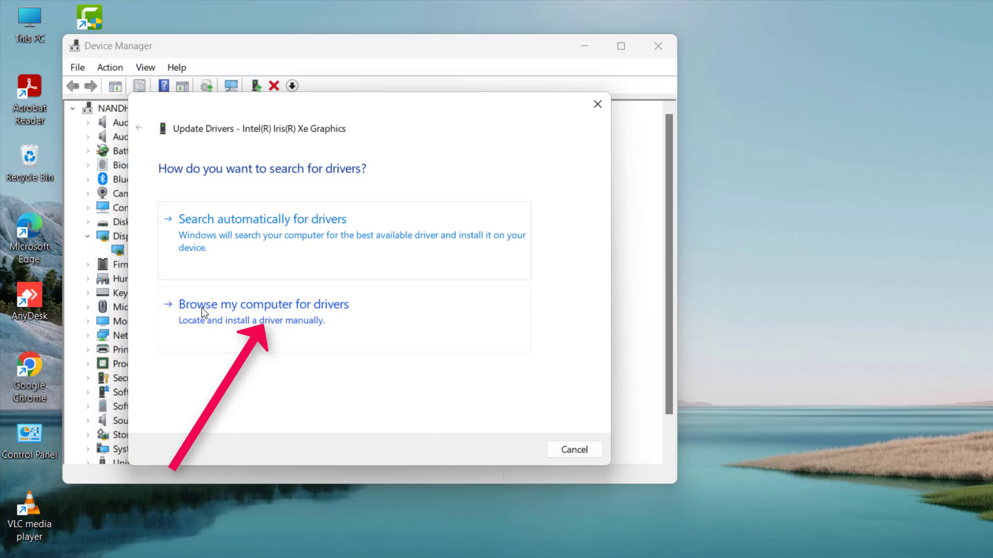
click(273, 312)
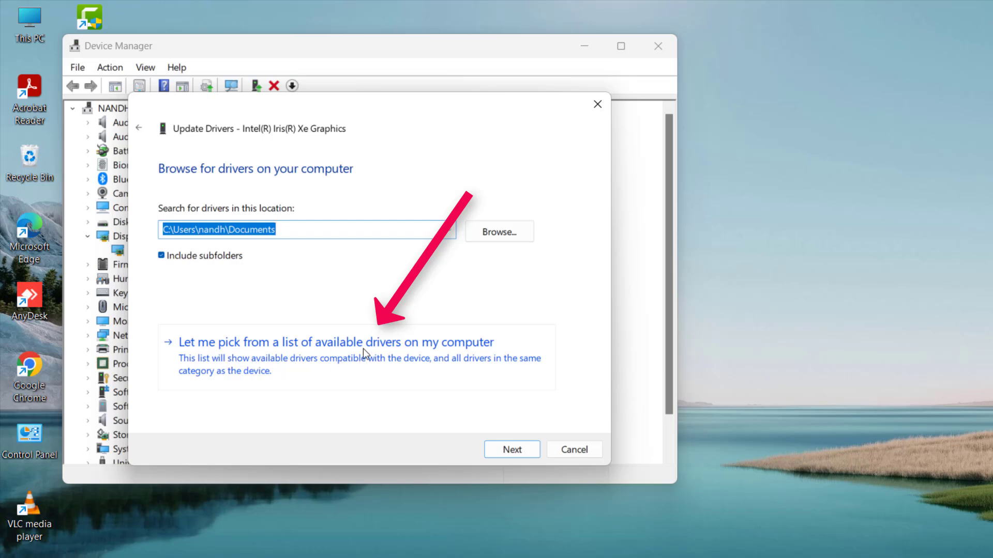
click(347, 354)
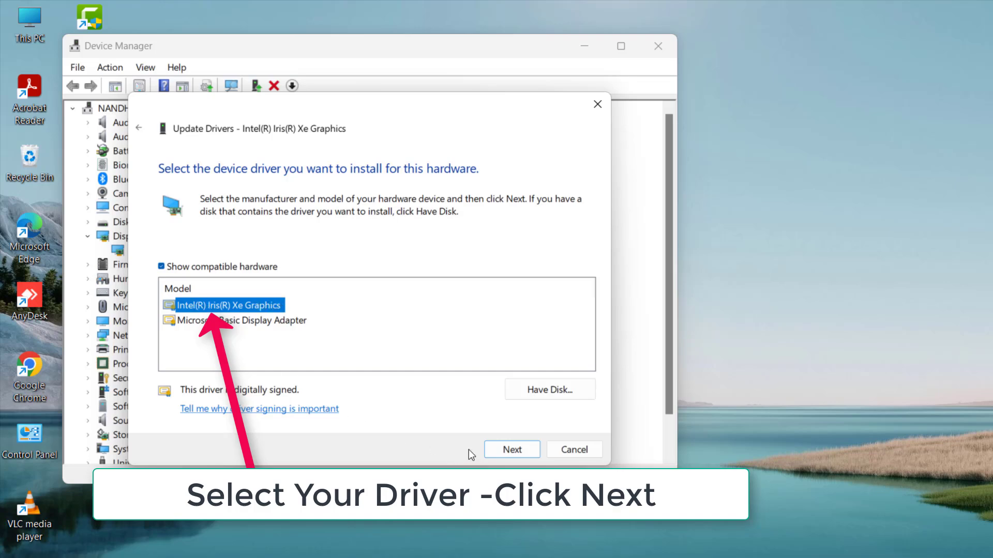
click(520, 450)
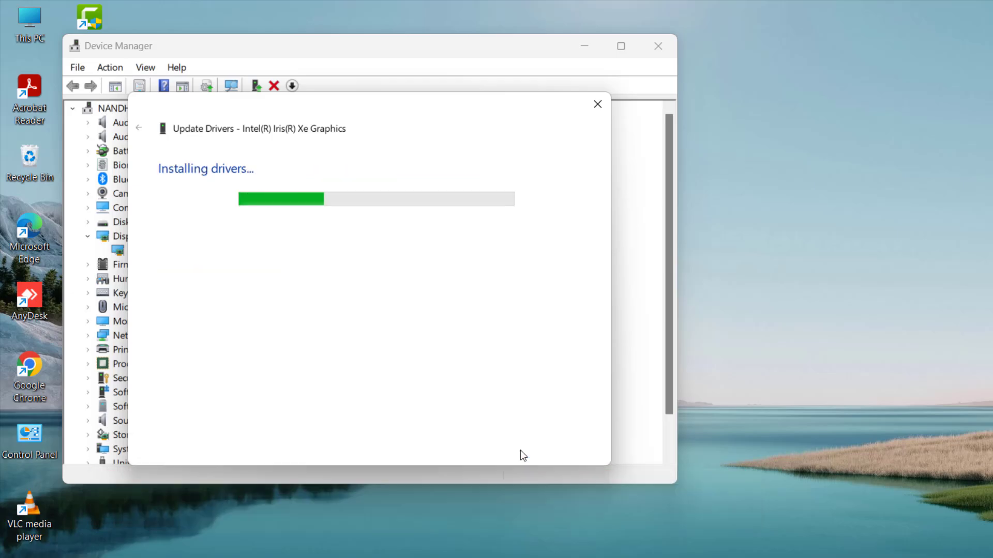